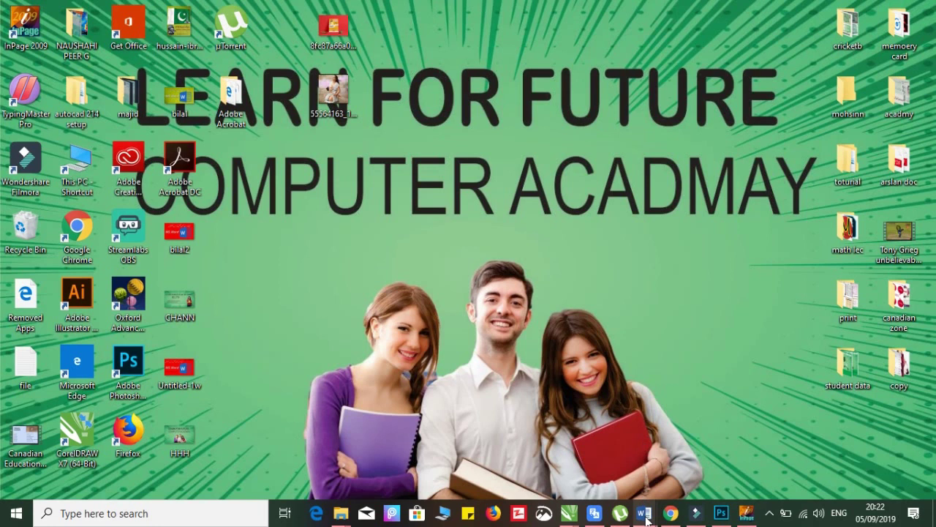
Show the taskbar previews of the five open Word documents, including 'shahzaib intro'.
mouse_move(646, 518)
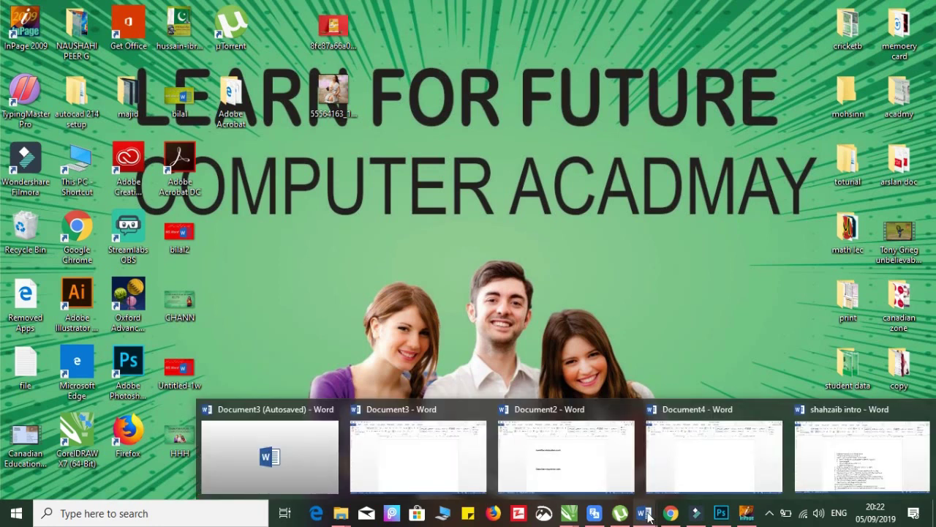
Bring the 'shahzaib intro' document to the front and put the cursor in it.
left_click(836, 449)
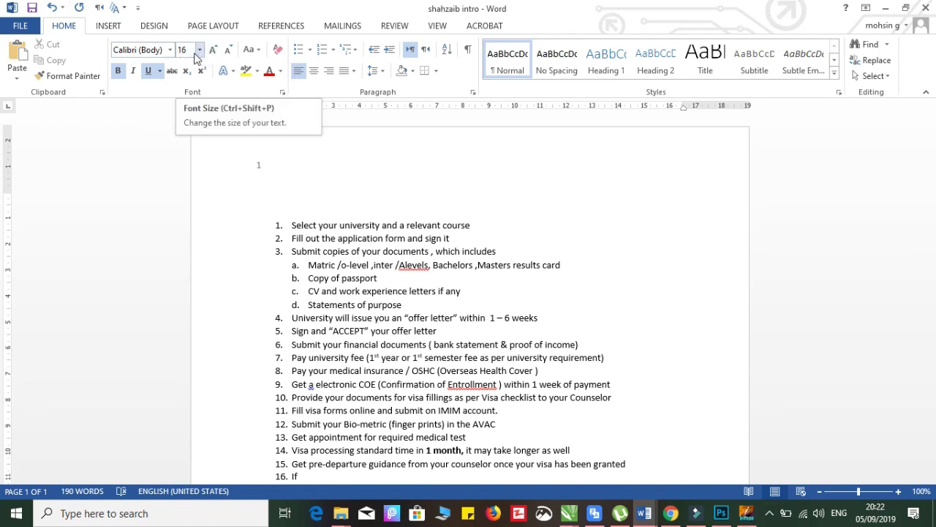
left_click(148, 76)
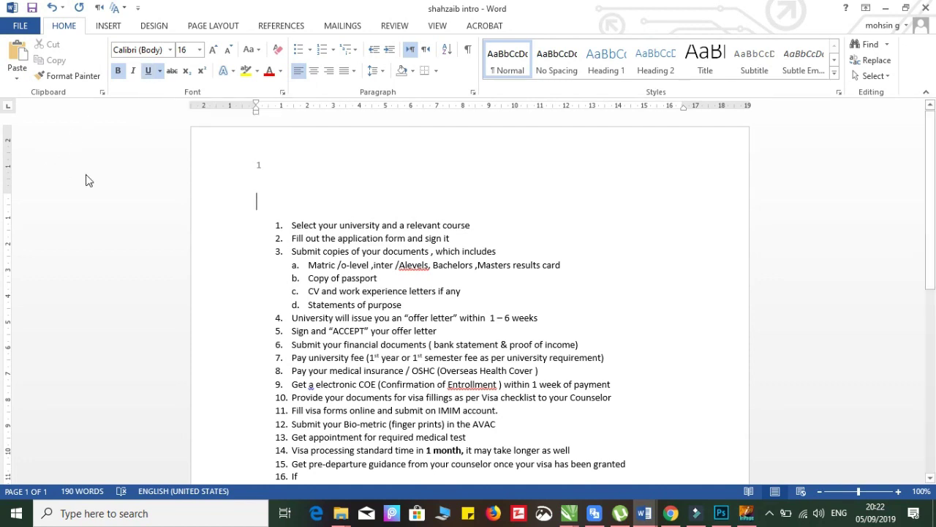
Set list item 1, 'Select your university and a relevant course', in Arial Black.
left_click(146, 230)
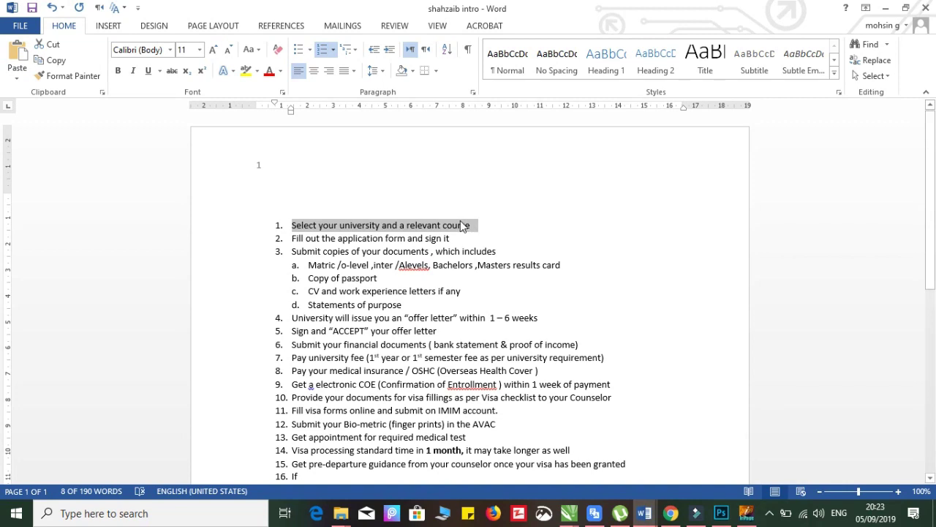
left_click(168, 50)
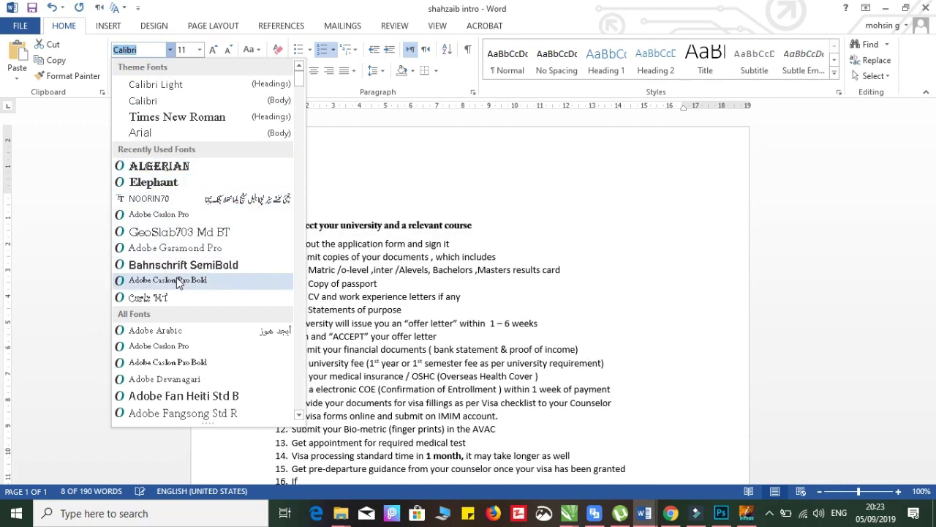
scroll(292, 324, "down", 5)
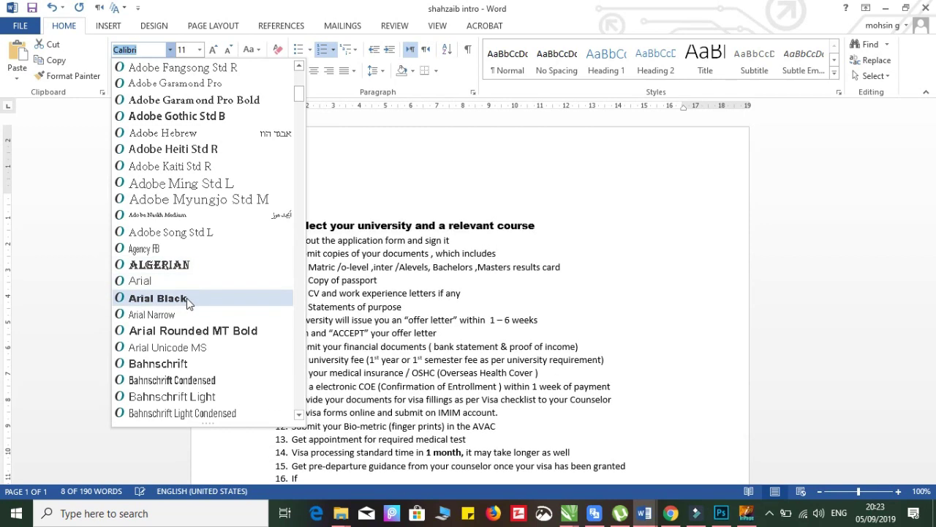
left_click(187, 298)
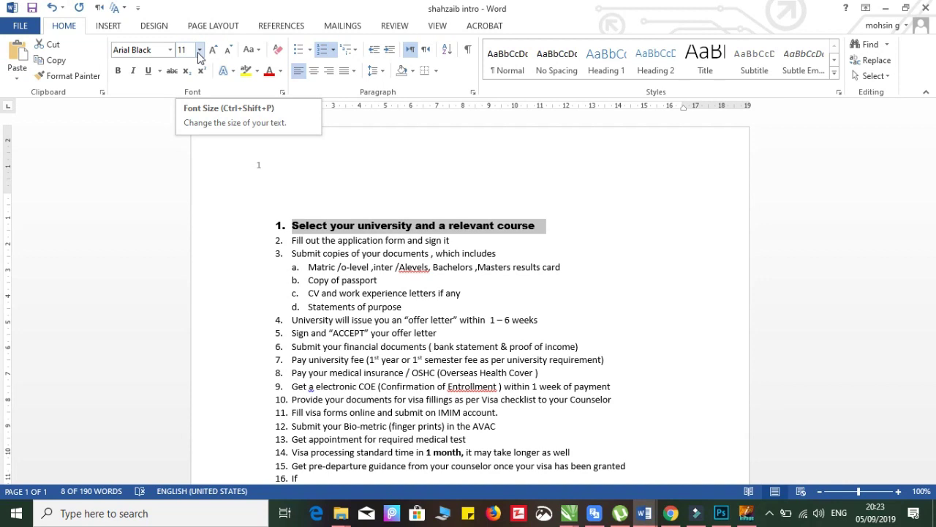
Make list item 1 bold at 24 pt so it stands out as a heading.
left_click(199, 54)
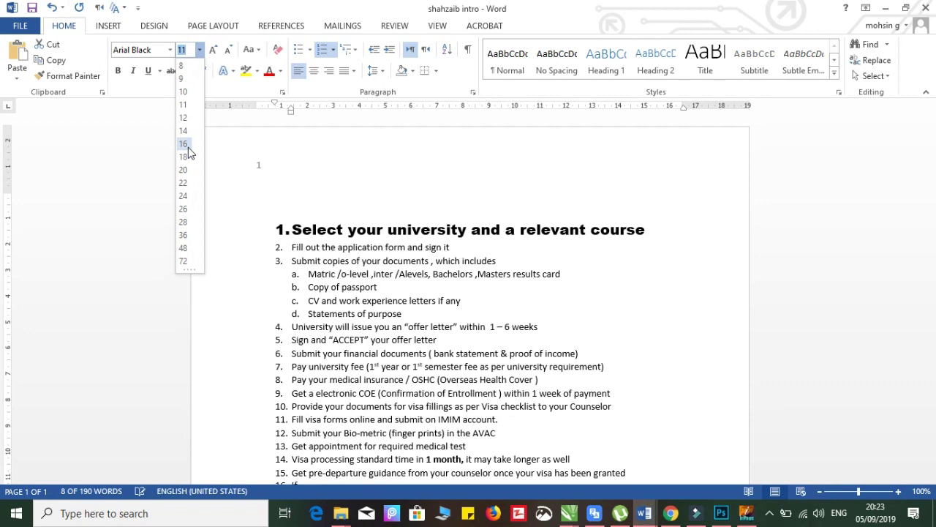
left_click(188, 151)
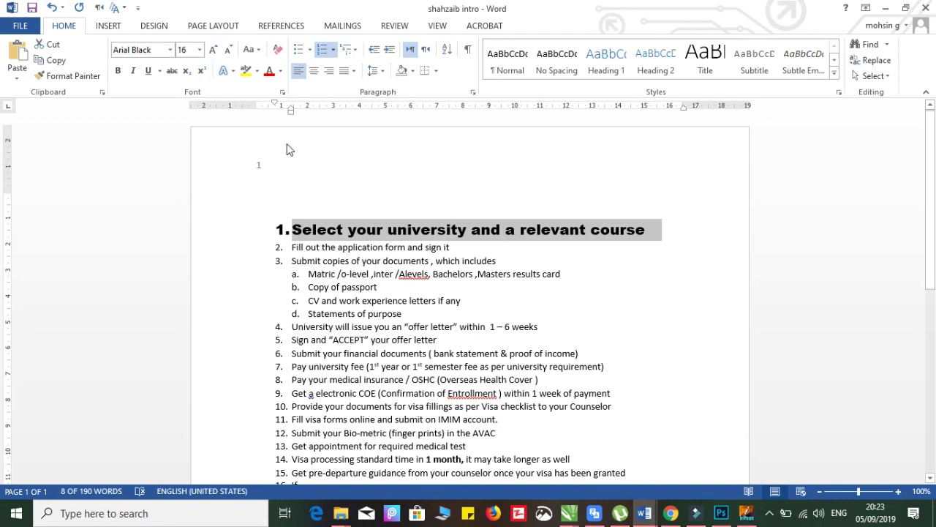
left_click(200, 50)
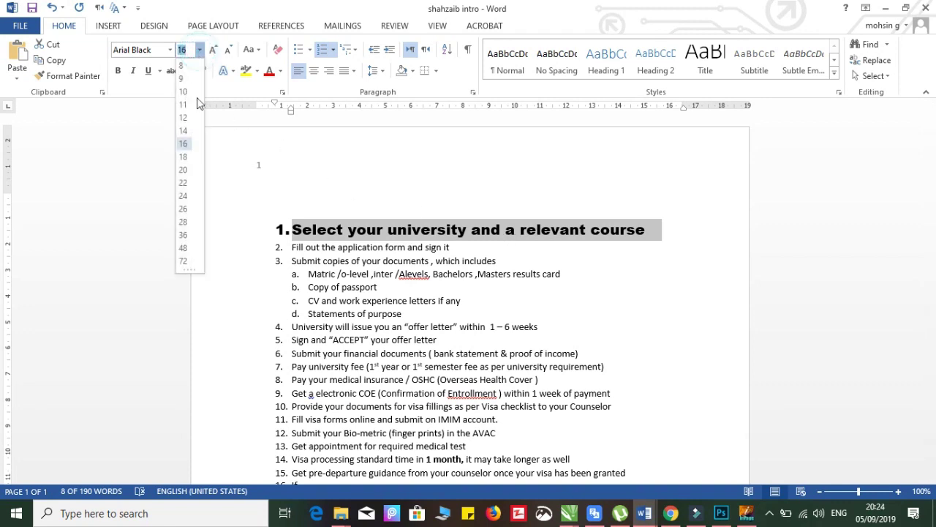
left_click(185, 196)
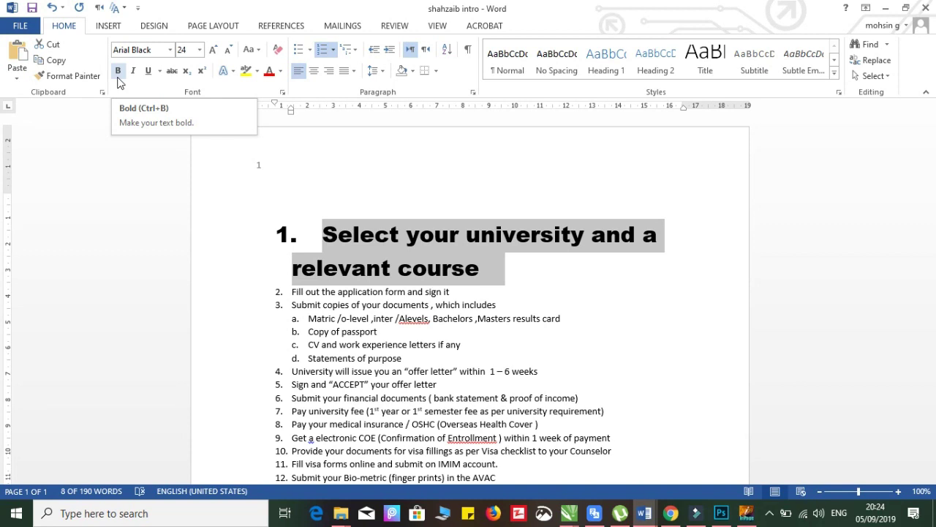
left_click(118, 74)
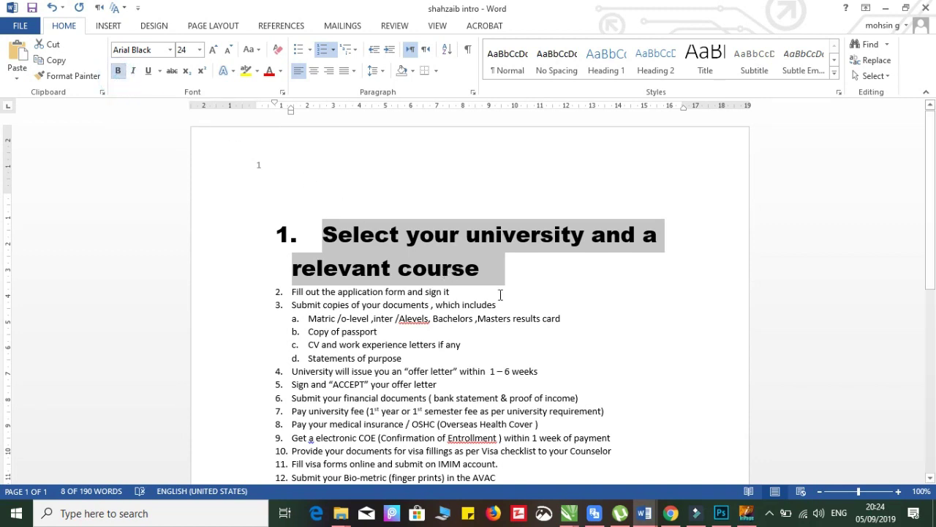
Make list items 2 and 3 bold, italic, underlined and 18 pt.
left_click_drag(505, 307, 284, 296)
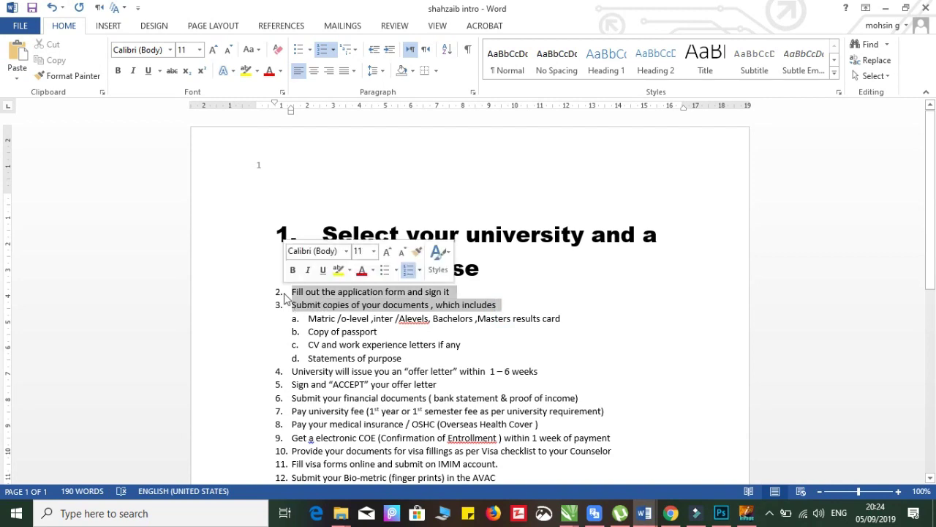
left_click(118, 71)
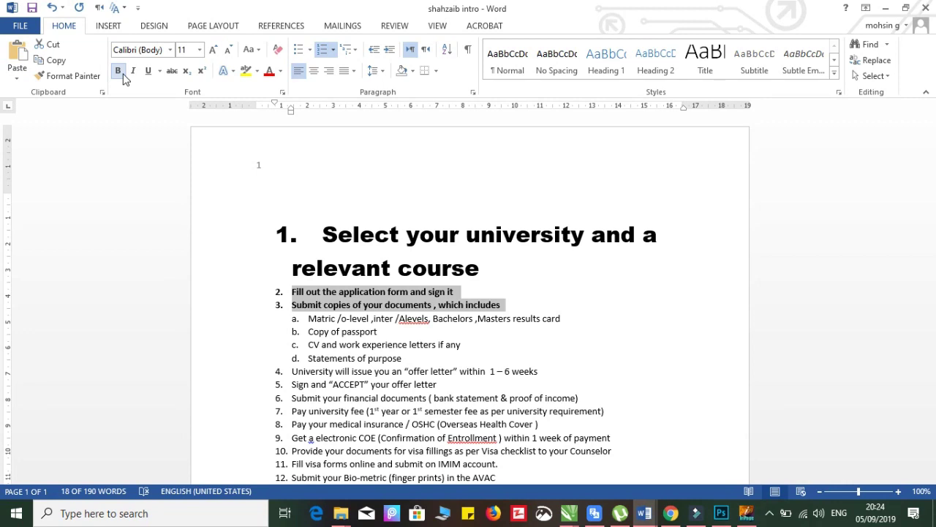
left_click(199, 50)
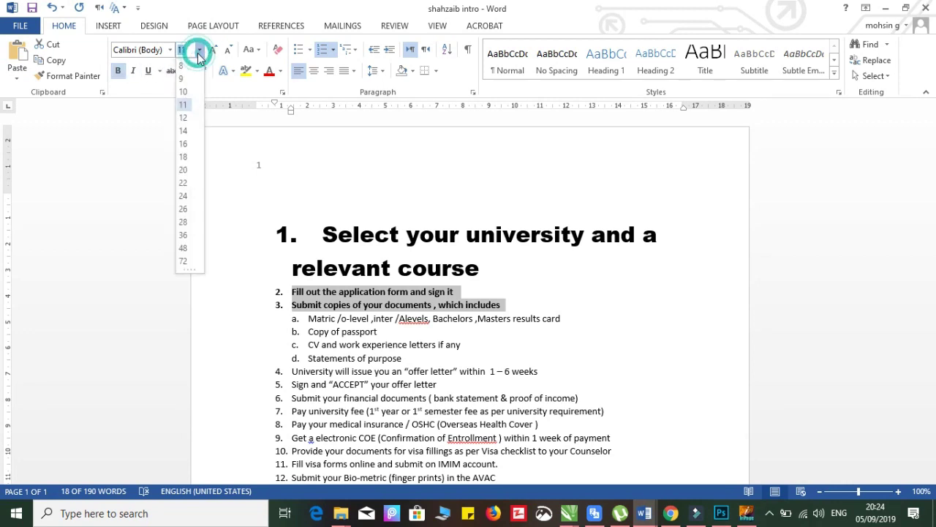
left_click(182, 157)
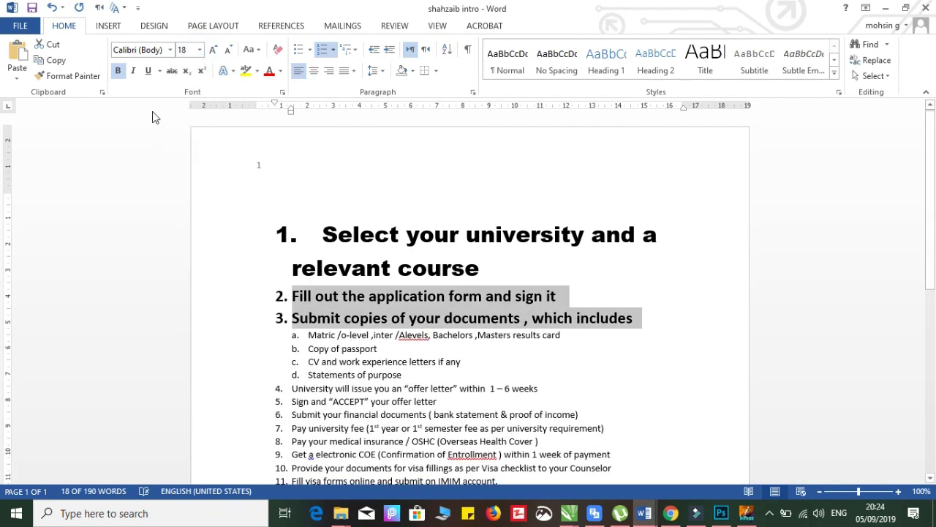
left_click(133, 71)
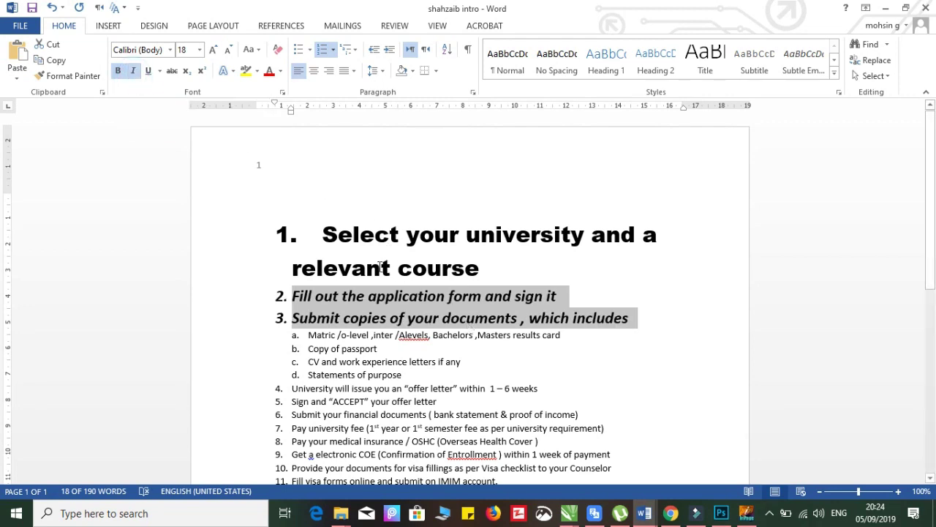
left_click(149, 73)
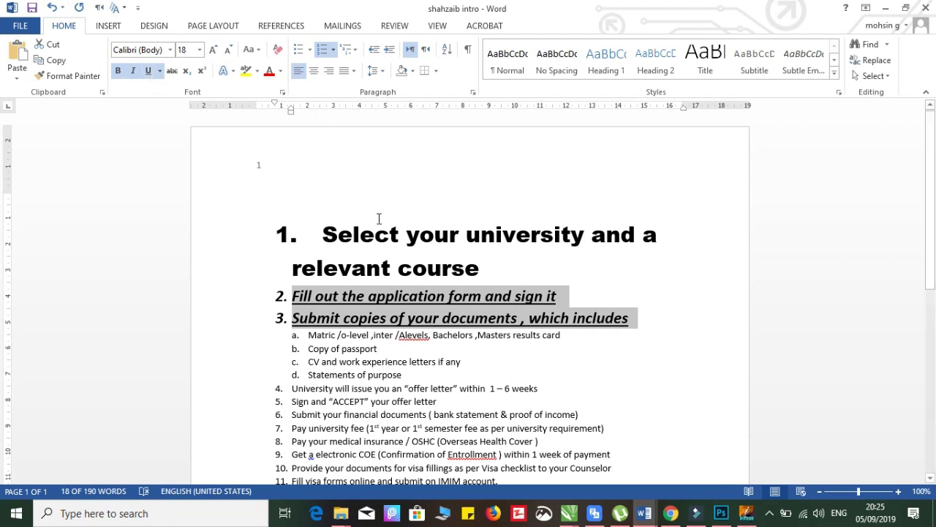
left_click(469, 361)
Resize sub-items b and c, 'Copy of passport' and the CV line, to 14 pt.
mouse_move(468, 362)
left_mouse_down()
mouse_move(309, 362)
mouse_move(310, 349)
left_mouse_up()
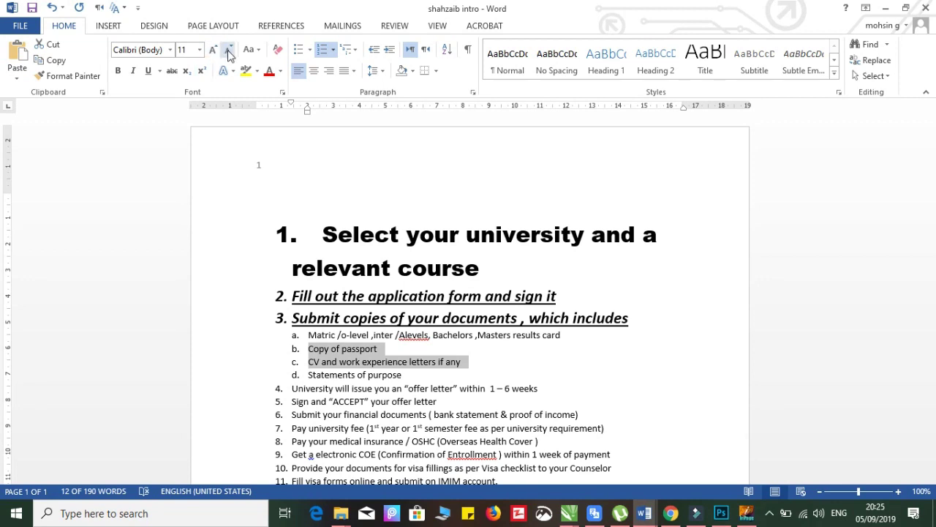
left_click(199, 49)
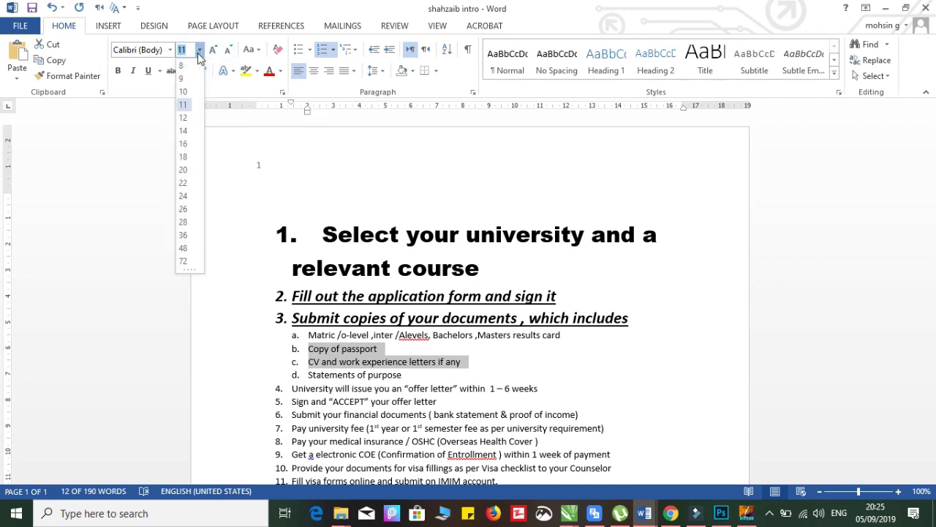
left_click(198, 51)
left_click(198, 51)
left_click(199, 55)
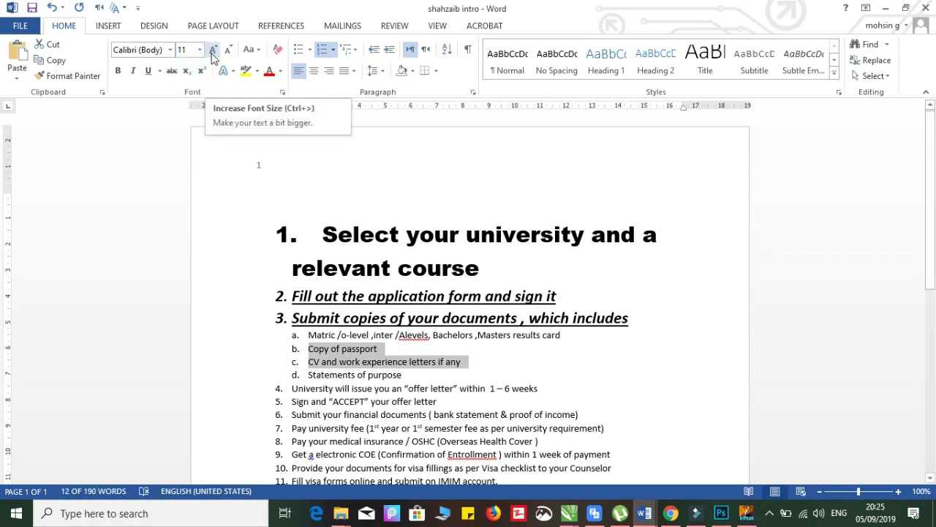
left_click(212, 53)
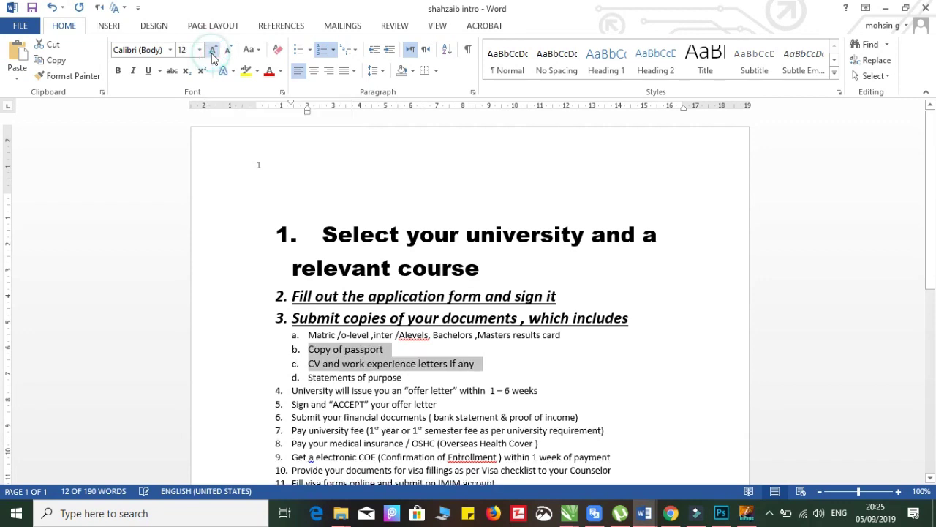
left_click(212, 53)
left_click(212, 53)
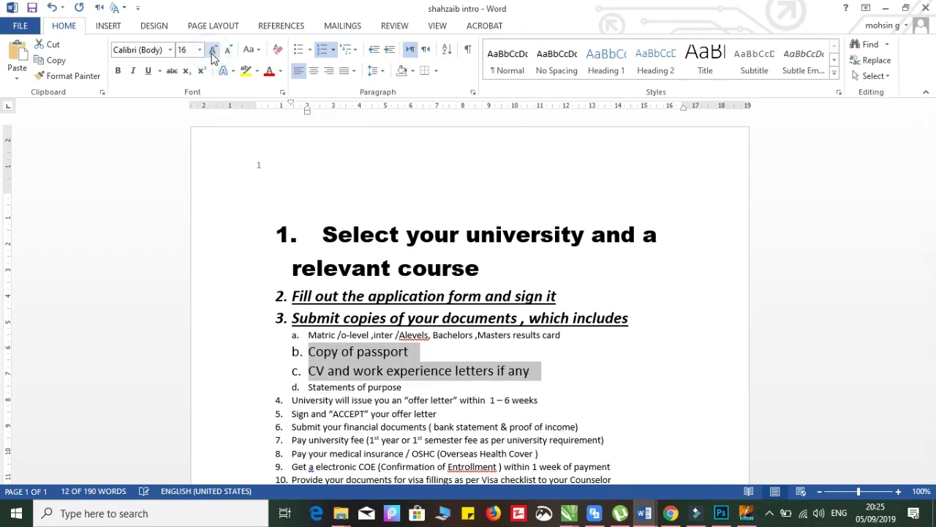
left_click(212, 53)
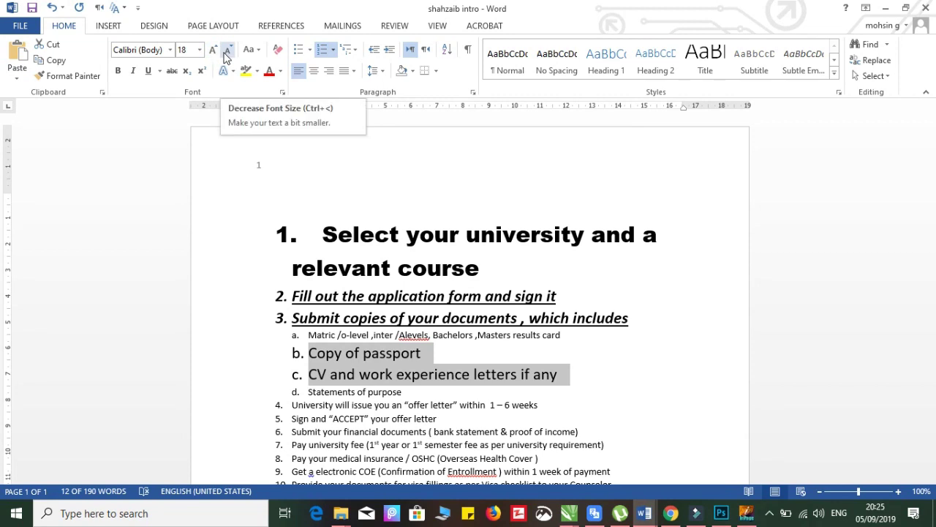
left_click(226, 58)
left_click(226, 58)
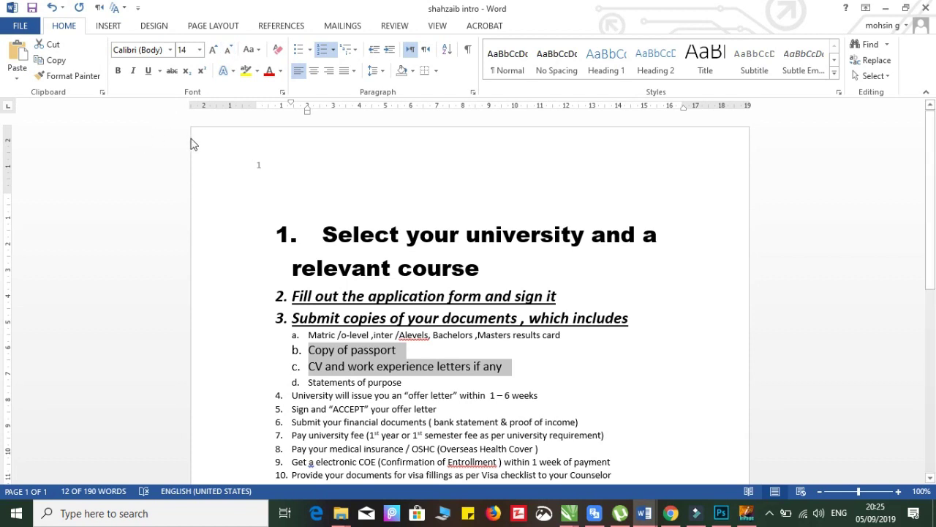
left_click(403, 384)
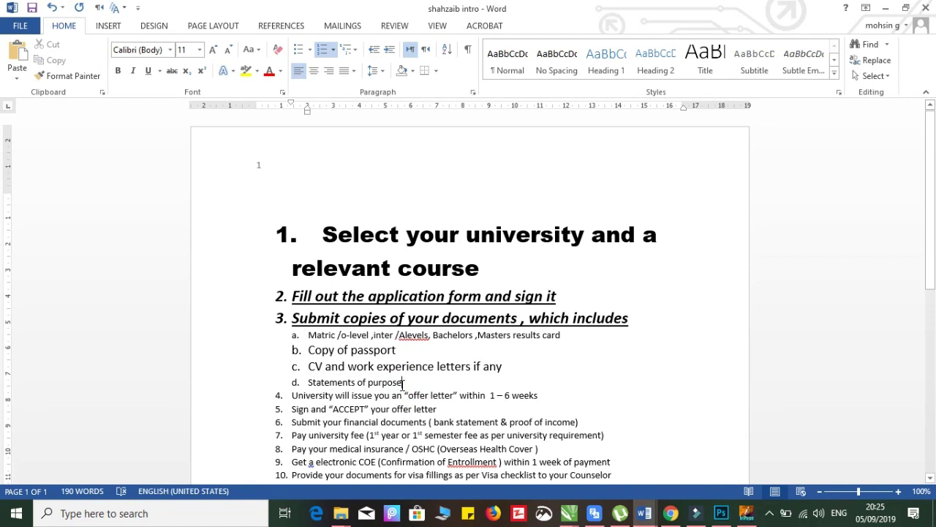
Strike through sub-item d, 'Statements of purpose'.
left_click_drag(403, 383, 324, 387)
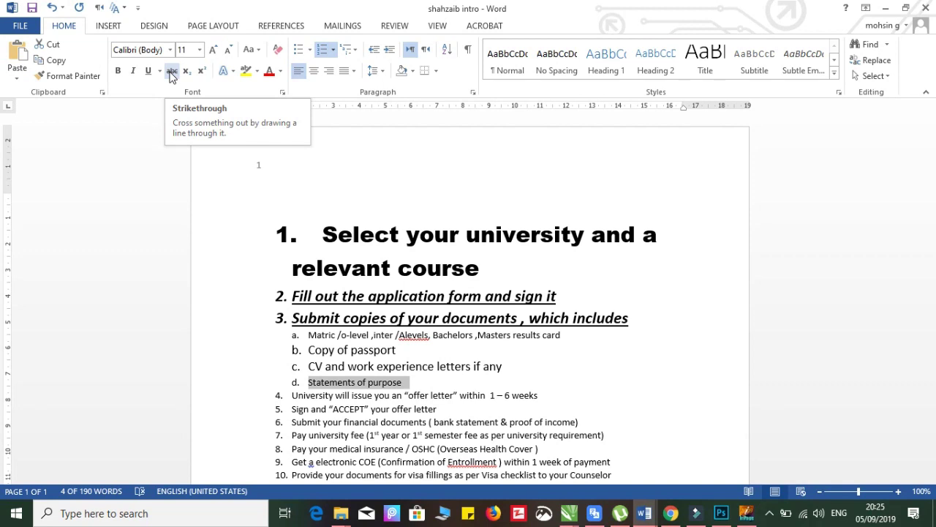
left_click(172, 71)
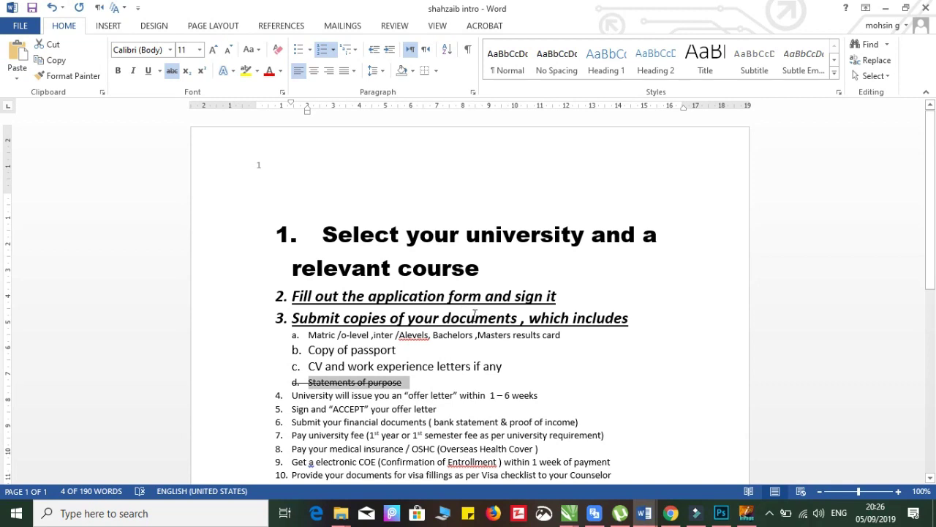
left_click(401, 350)
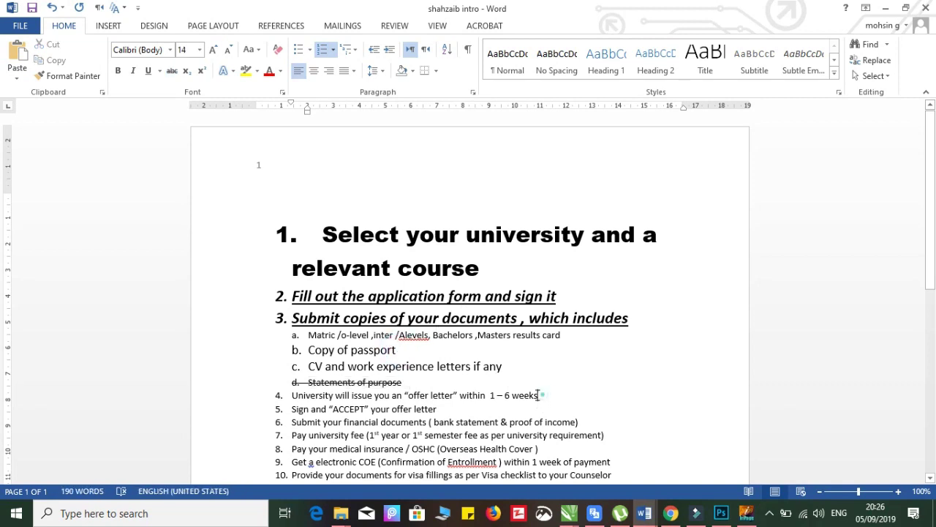
Apply the bold gold text effect to item 4 about the offer letter.
left_click_drag(539, 395, 291, 396)
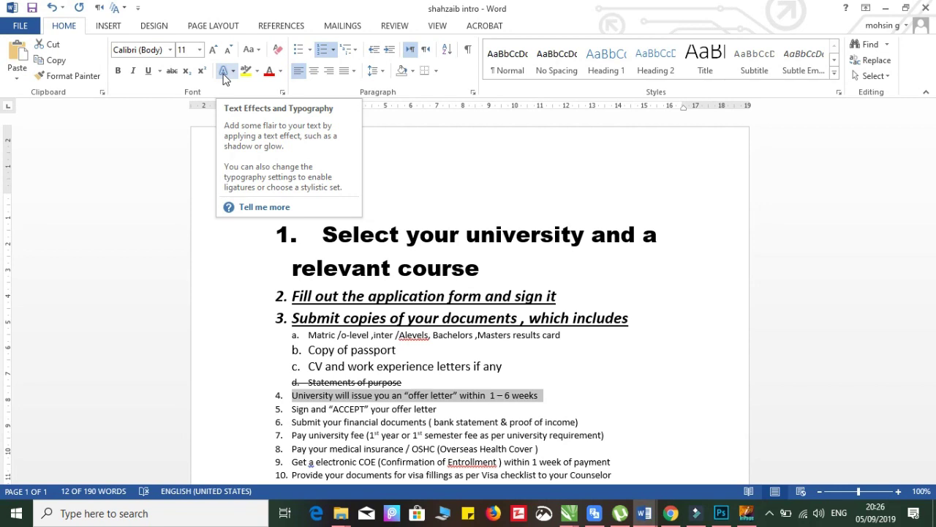
left_click(225, 74)
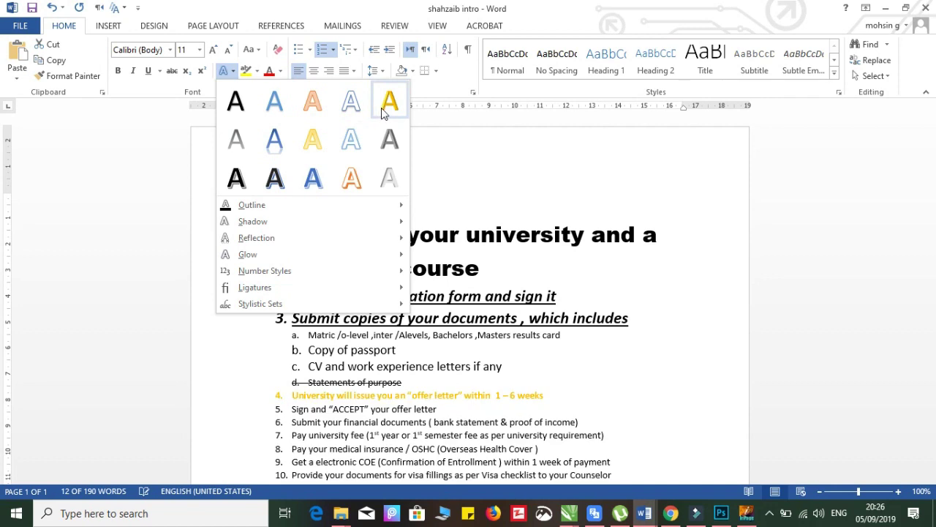
left_click(382, 108)
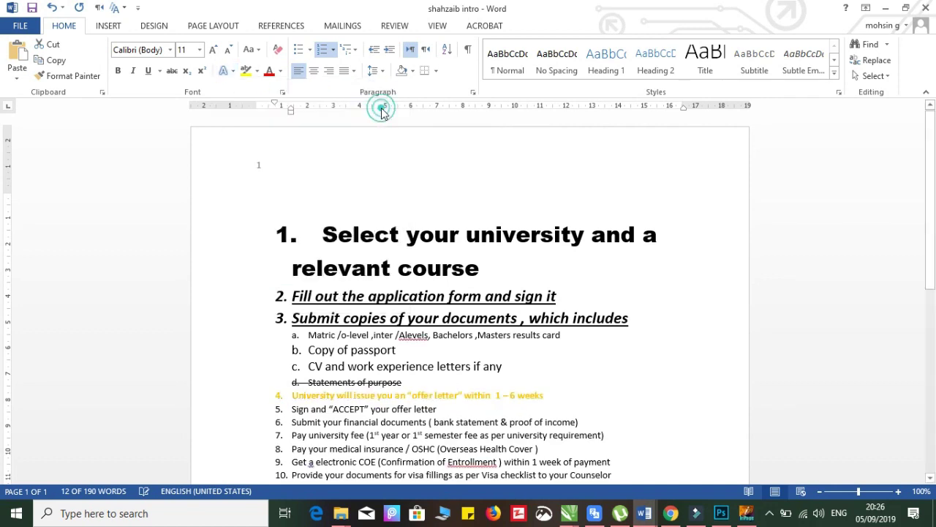
left_click(553, 396)
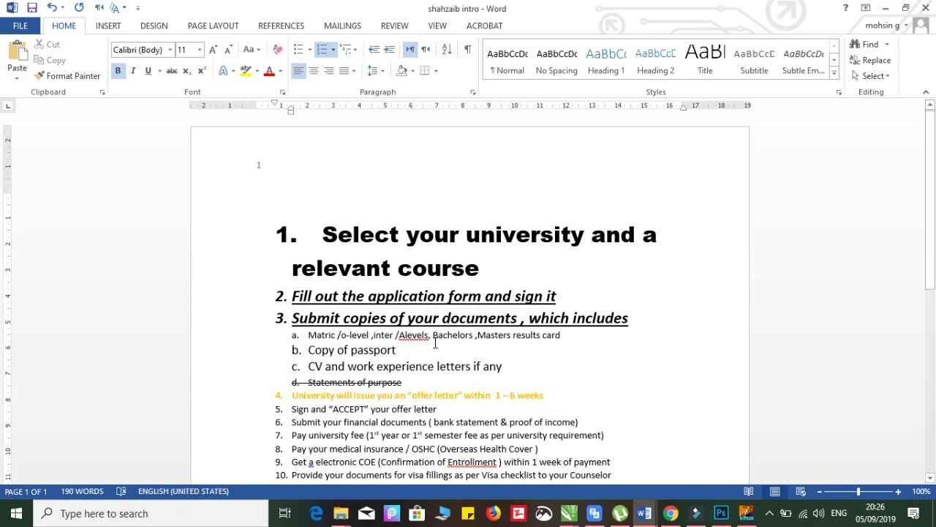
left_click(557, 446)
Highlight items 7 and 8, the university fee and medical insurance, in yellow.
left_click_drag(515, 448, 293, 435)
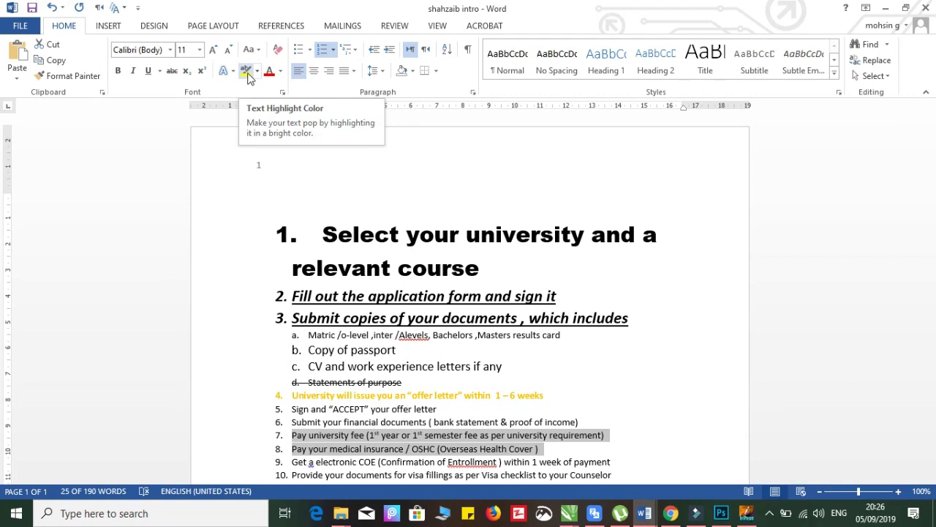
left_click(246, 73)
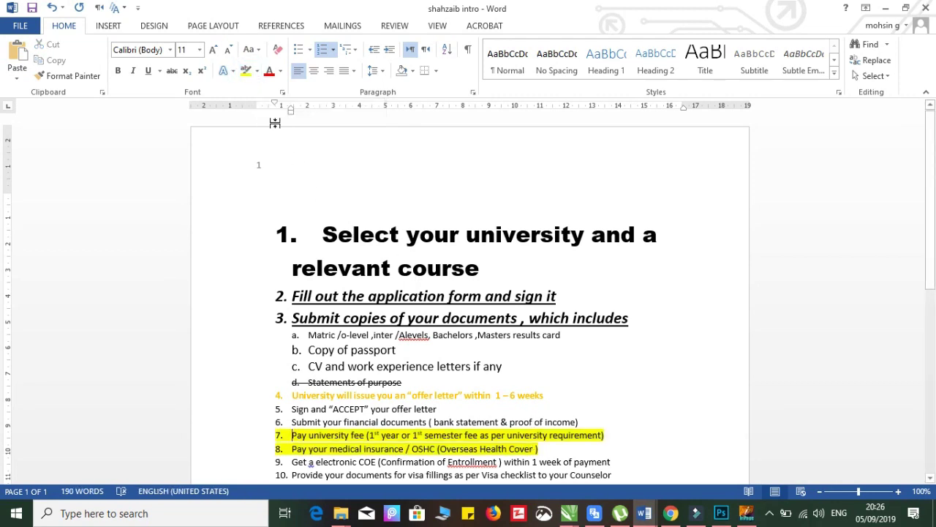
left_click(257, 73)
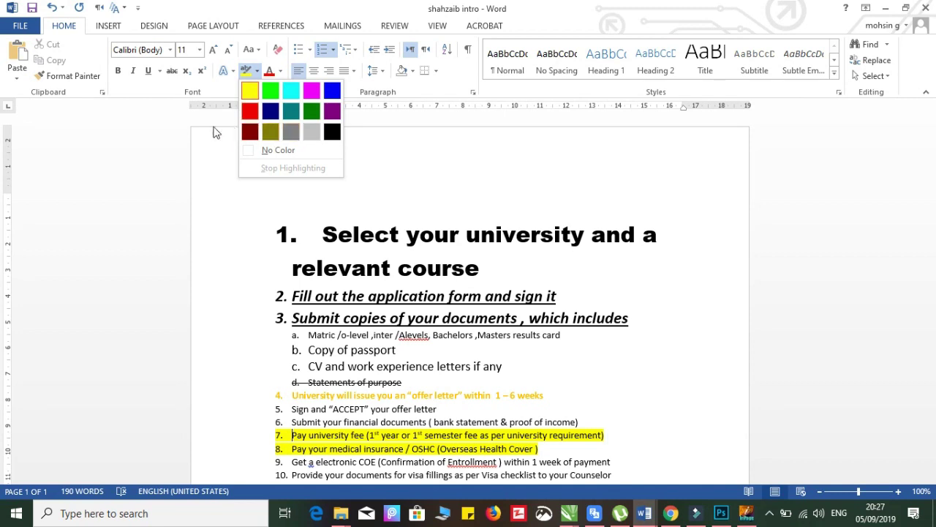
left_click(149, 132)
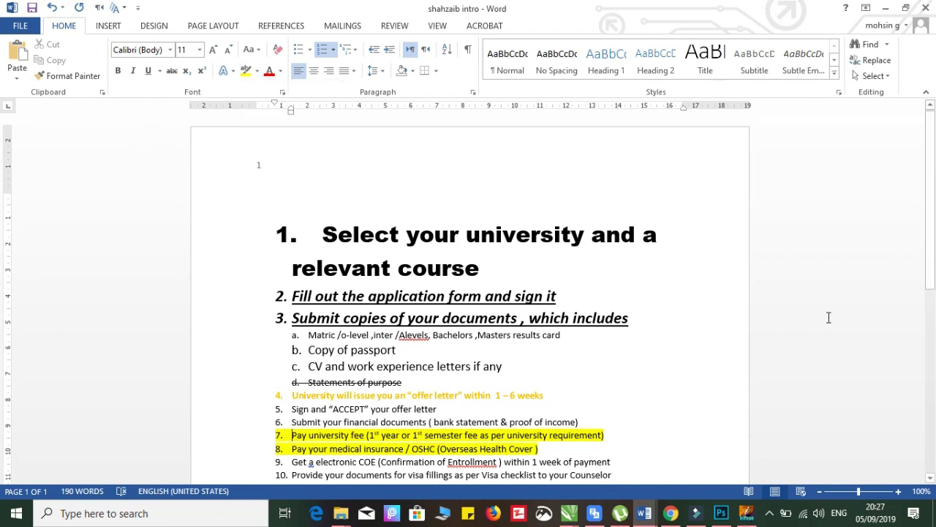
Colour list items 9 to 16, electronic COE through pre-departure guidance, blue-grey.
scroll(3, 293, "down", 5)
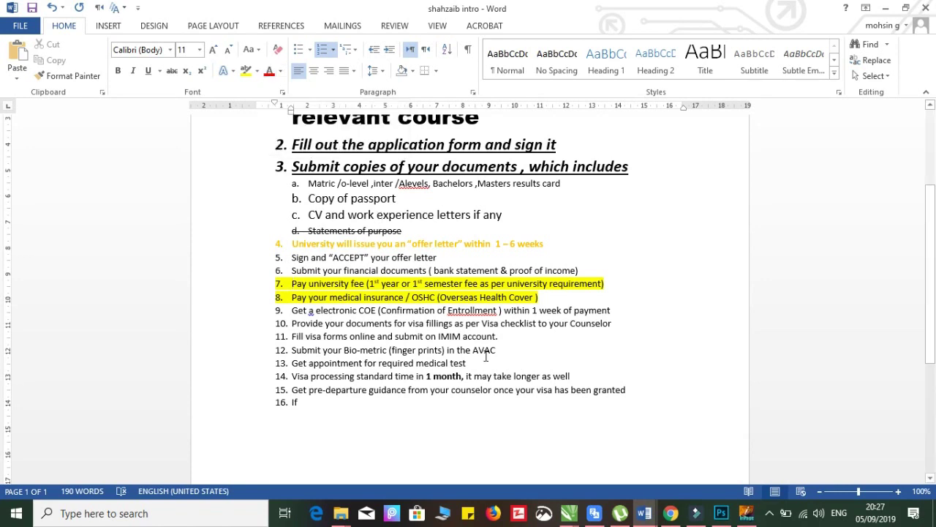
left_click_drag(296, 403, 279, 316)
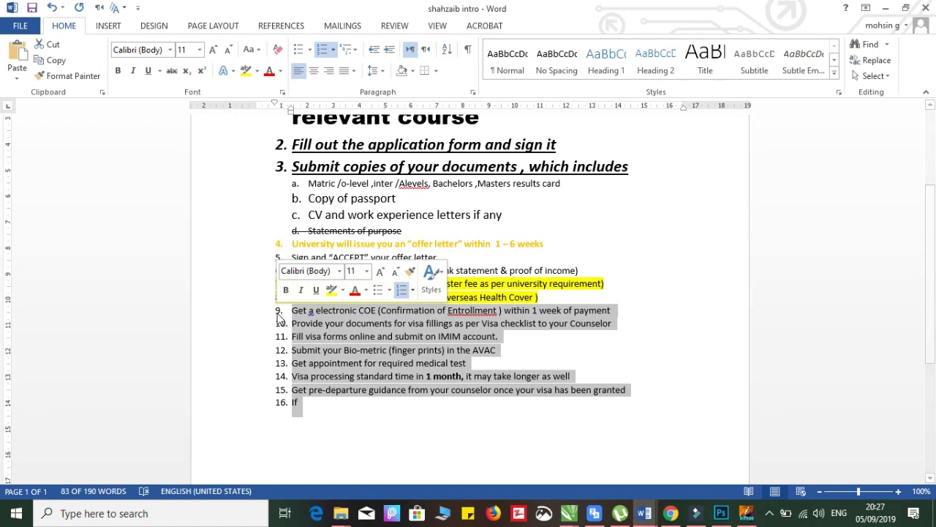
left_click(268, 74)
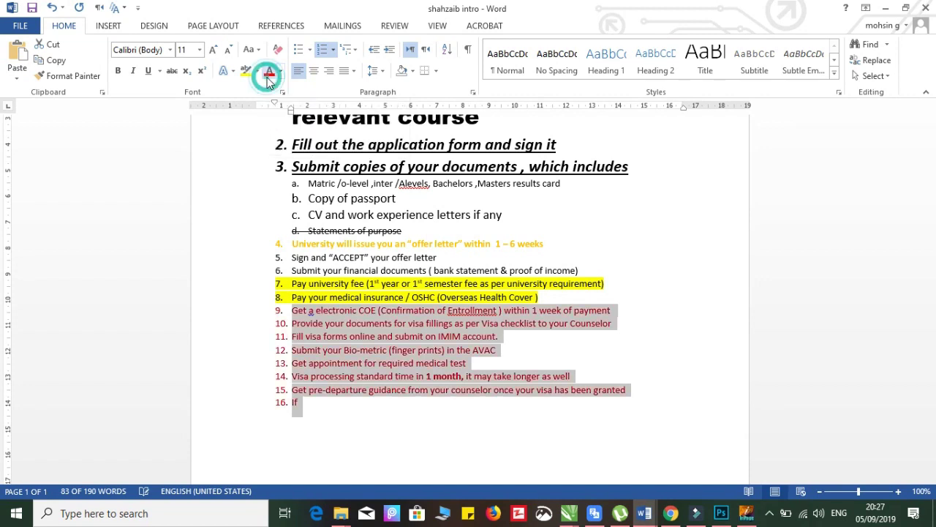
left_click(280, 74)
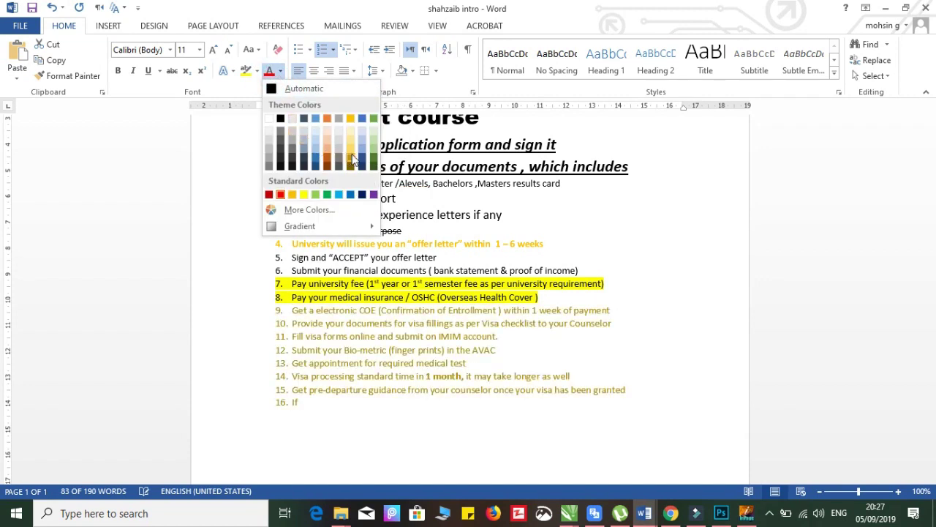
left_click(315, 119)
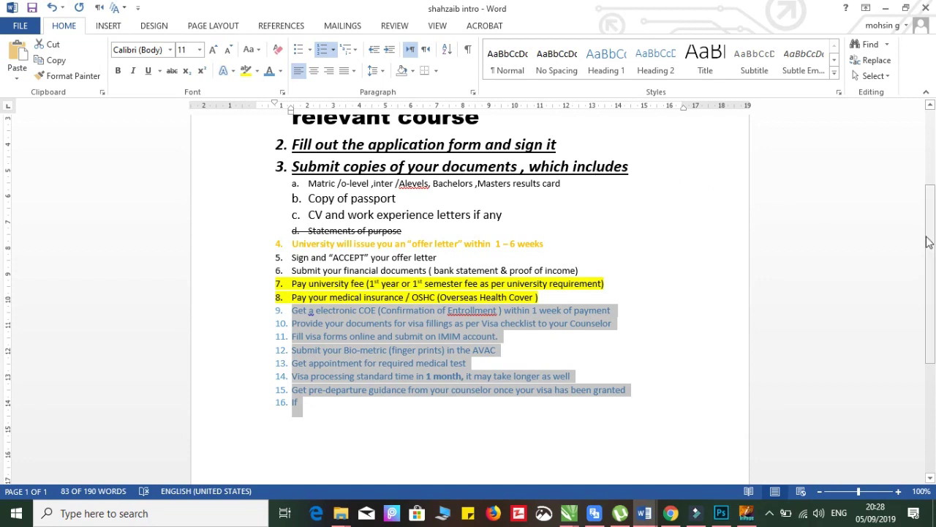
left_click_drag(930, 243, 930, 192)
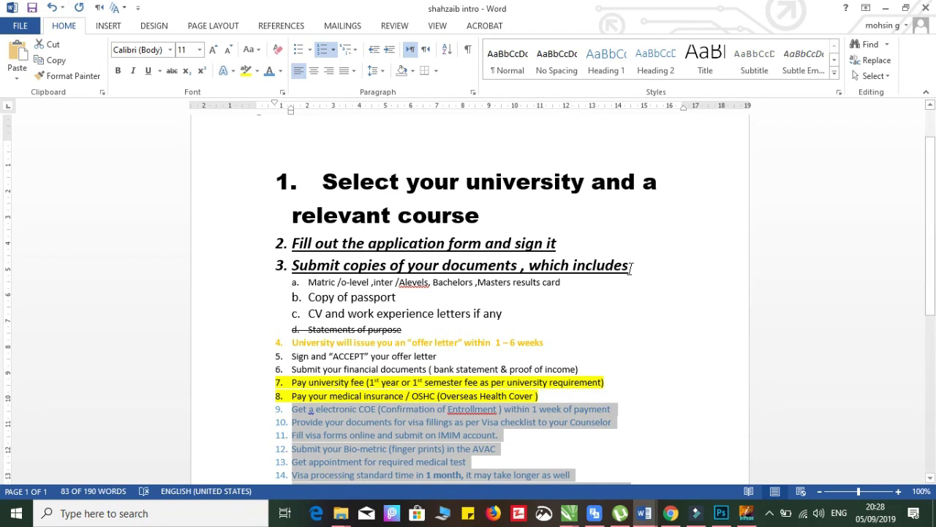
Clear all formatting from the first three numbered items, leaving plain unnumbered Normal text.
mouse_move(630, 267)
left_mouse_down()
mouse_move(341, 207)
mouse_move(329, 179)
left_mouse_up()
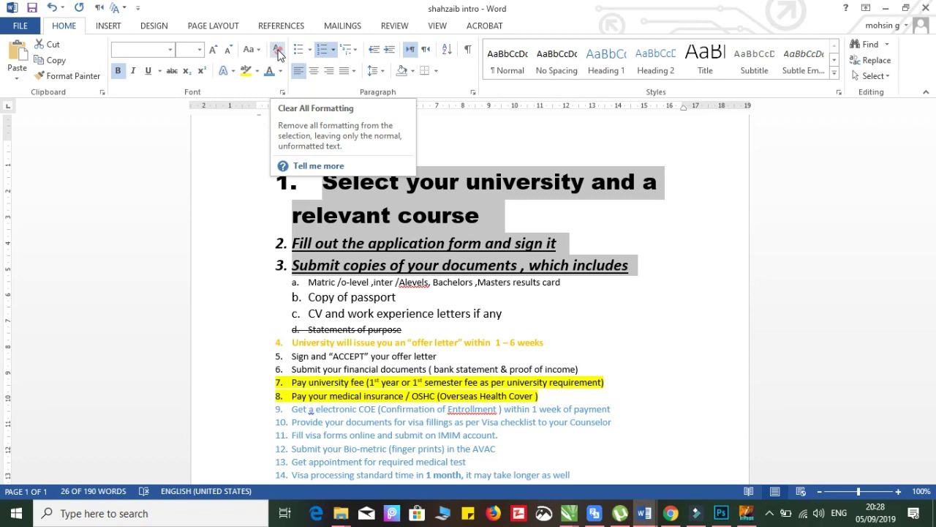
left_click(278, 55)
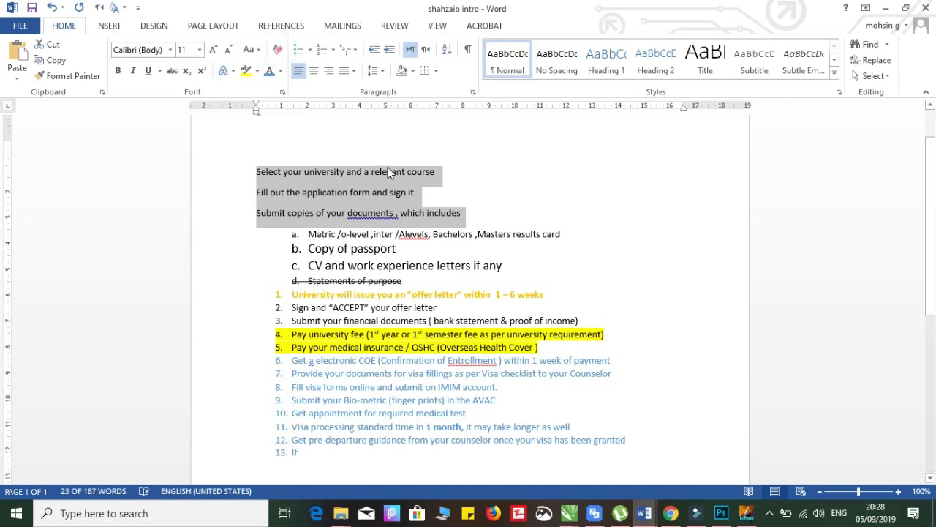